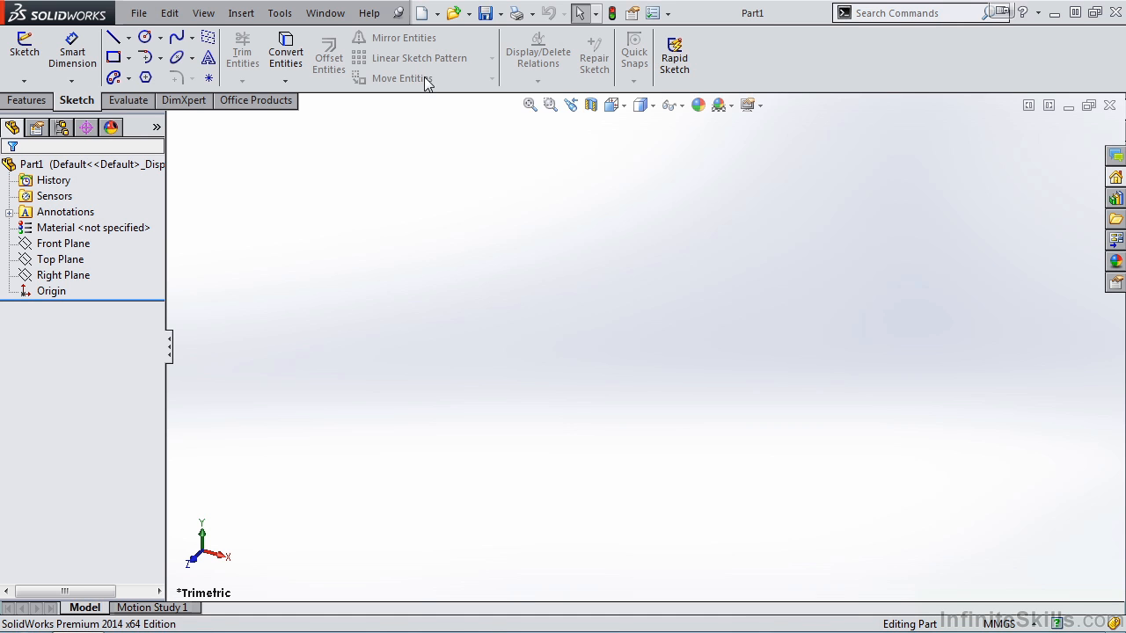
Step: Start a sketch on the Front Plane and draw a small circle centred on the origin
left_click(24, 46)
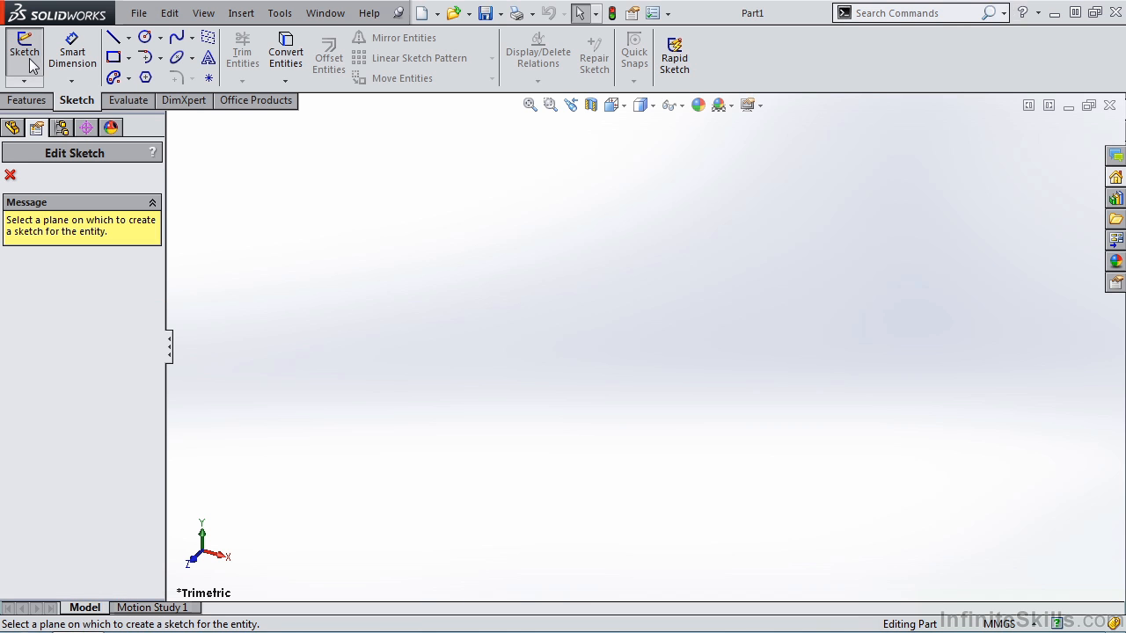
left_click(471, 216)
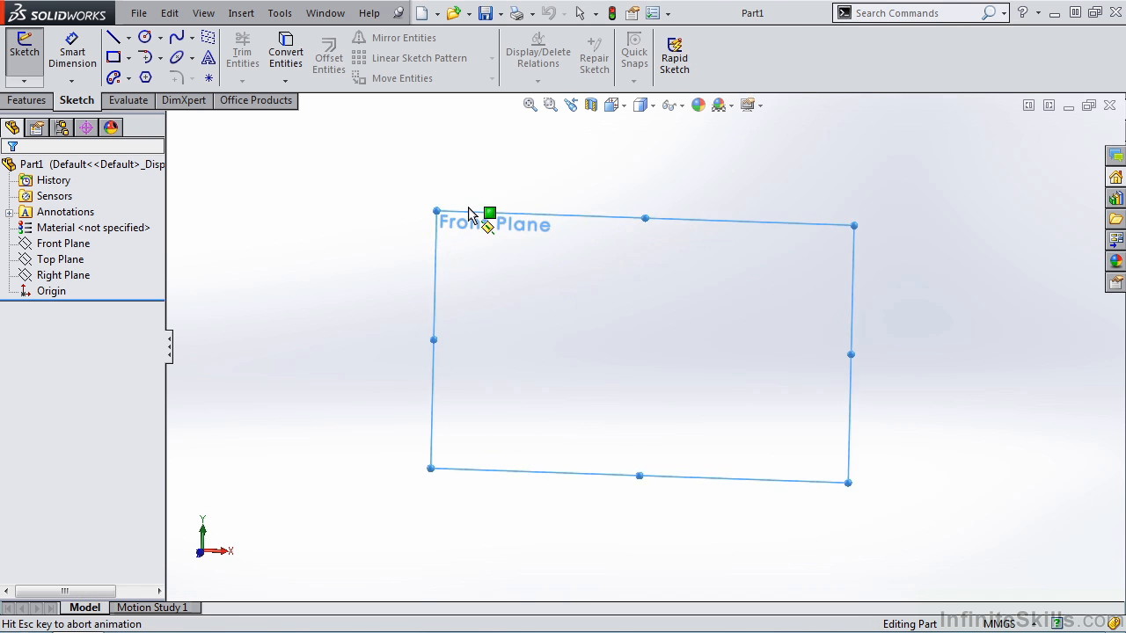
left_click(144, 37)
left_click_drag(645, 347, 662, 342)
key("Escape")
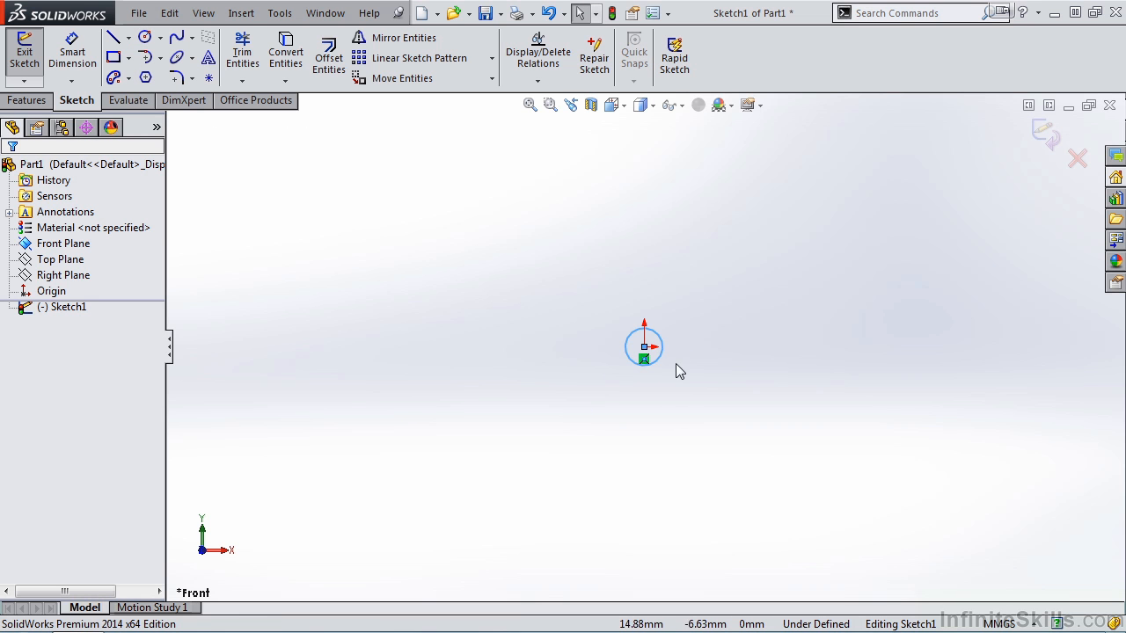
Step: Set up a linear sketch pattern of the circle along the X-axis with 6 instances at 30 mm spacing, with the X spacing dimensioned
left_click(419, 63)
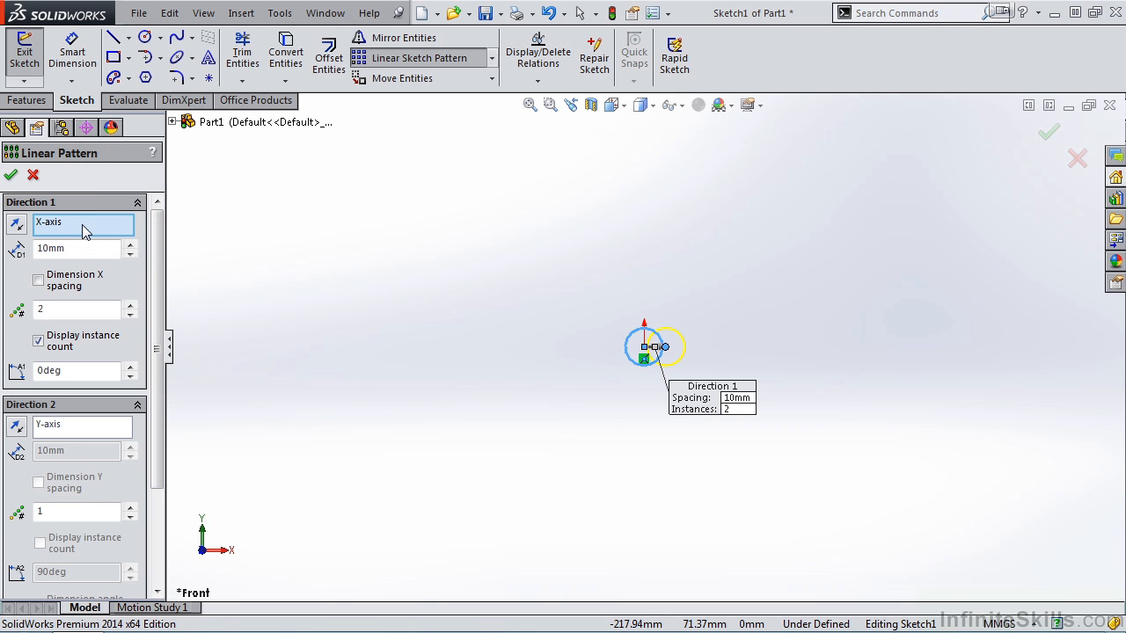
left_click_drag(154, 229, 156, 326)
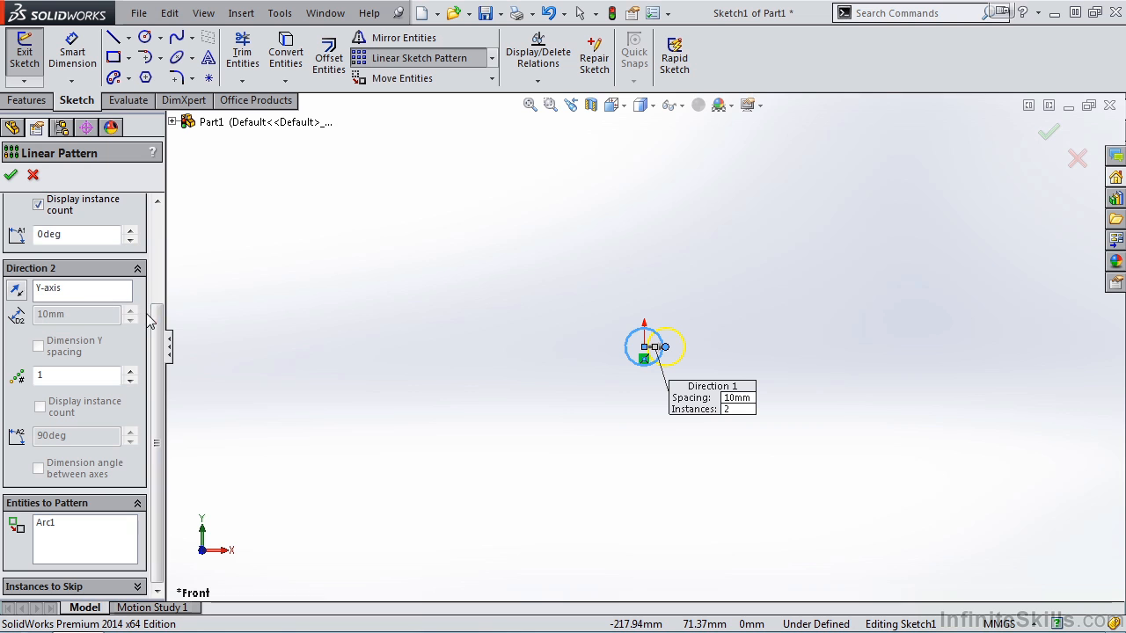
left_click(70, 548)
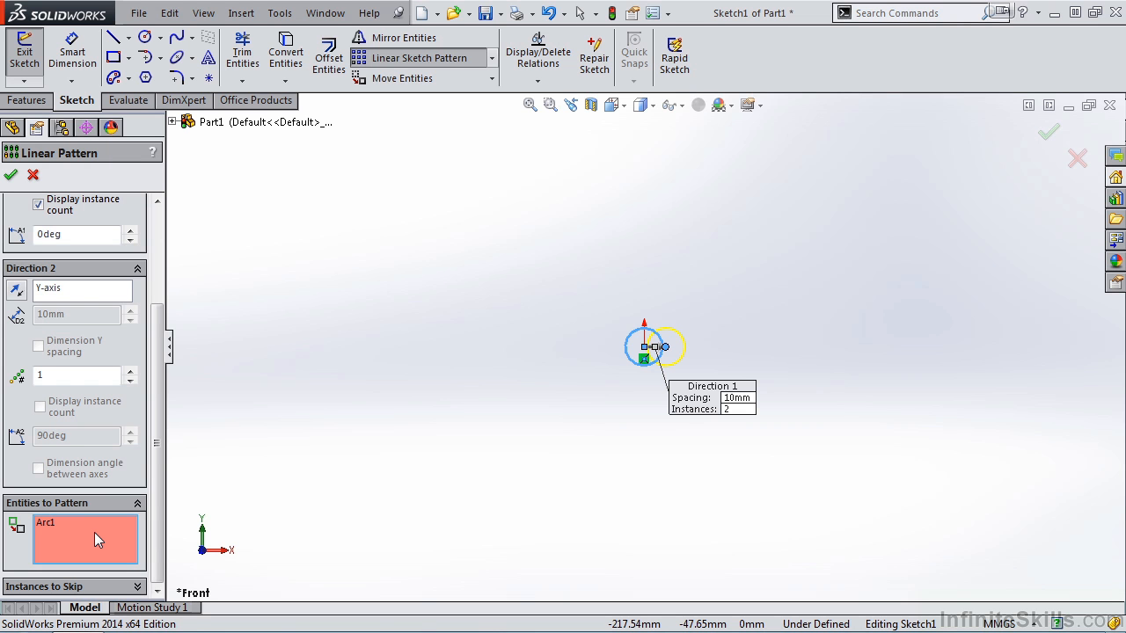
left_click_drag(155, 497, 160, 350)
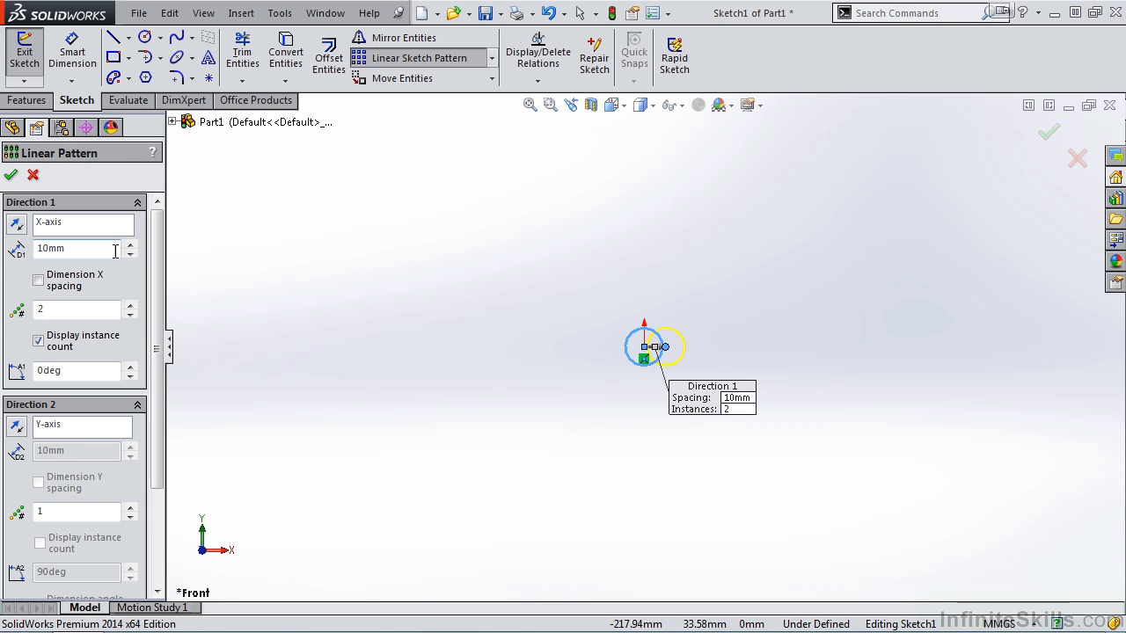
left_click(129, 306)
left_click(129, 305)
left_click(129, 305)
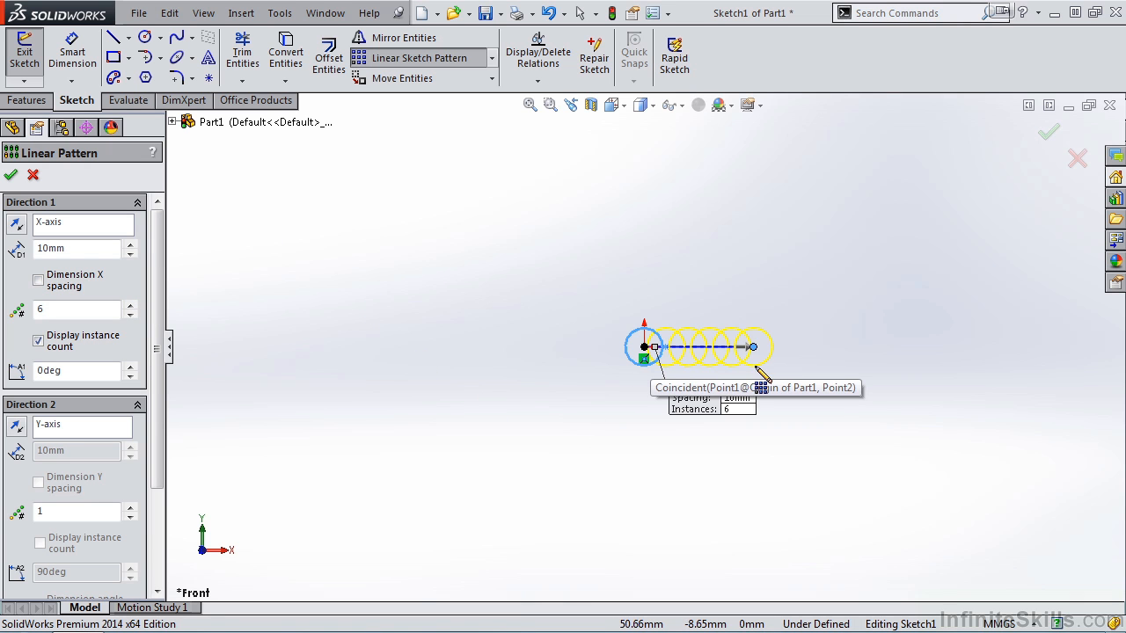
left_click(131, 245)
left_click(130, 245)
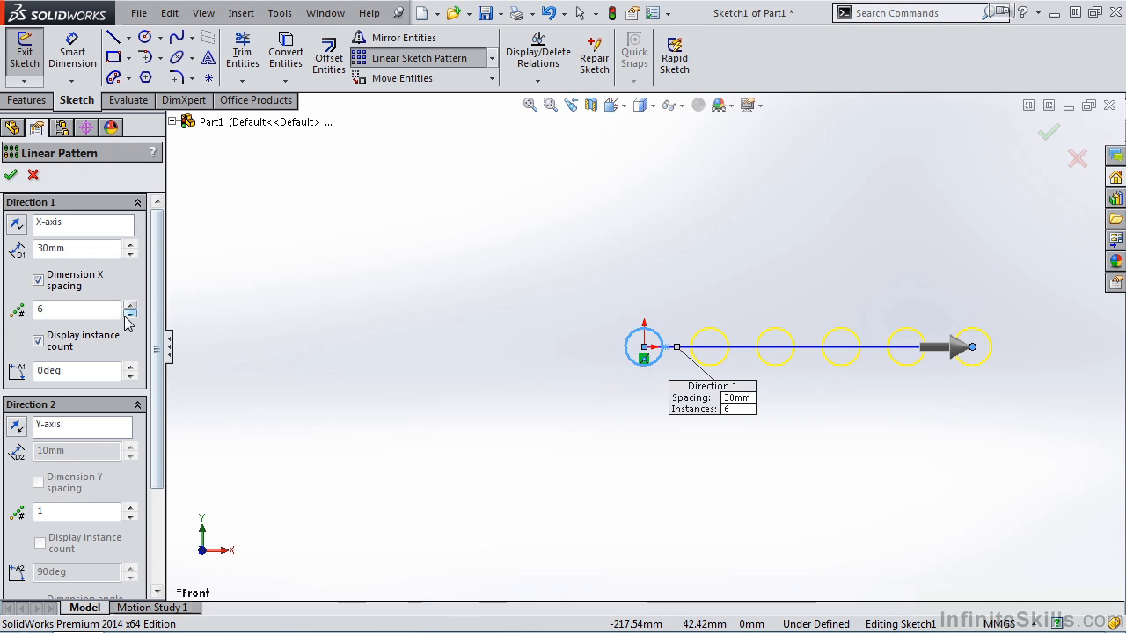
Step: Set the Direction 1 angle of the linear pattern to 45 degrees
double_click(81, 374)
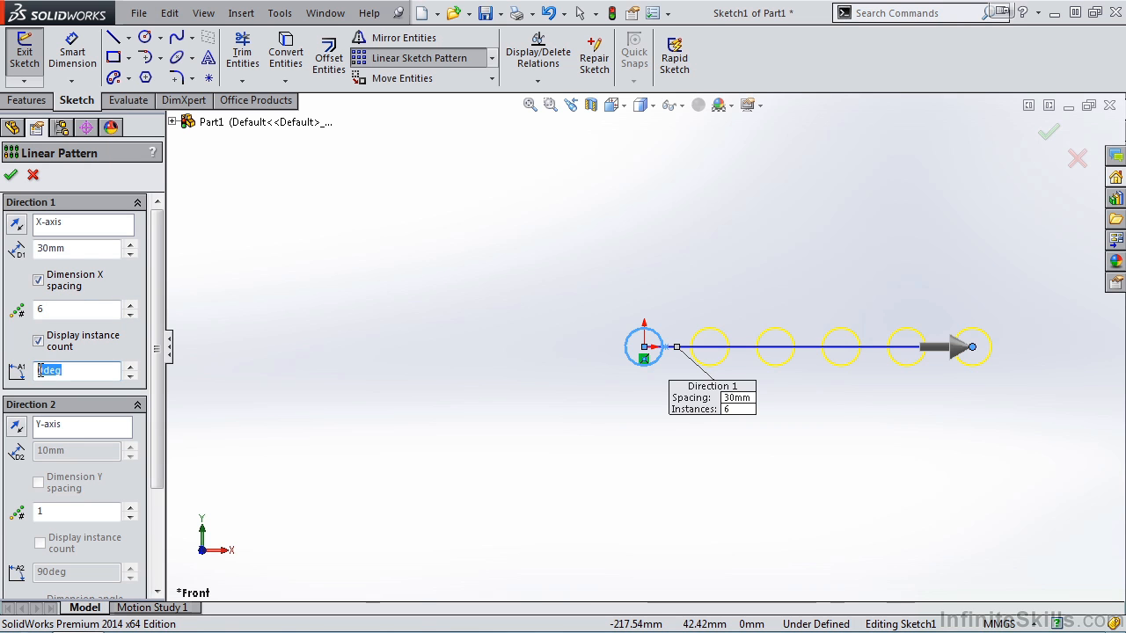
type("3")
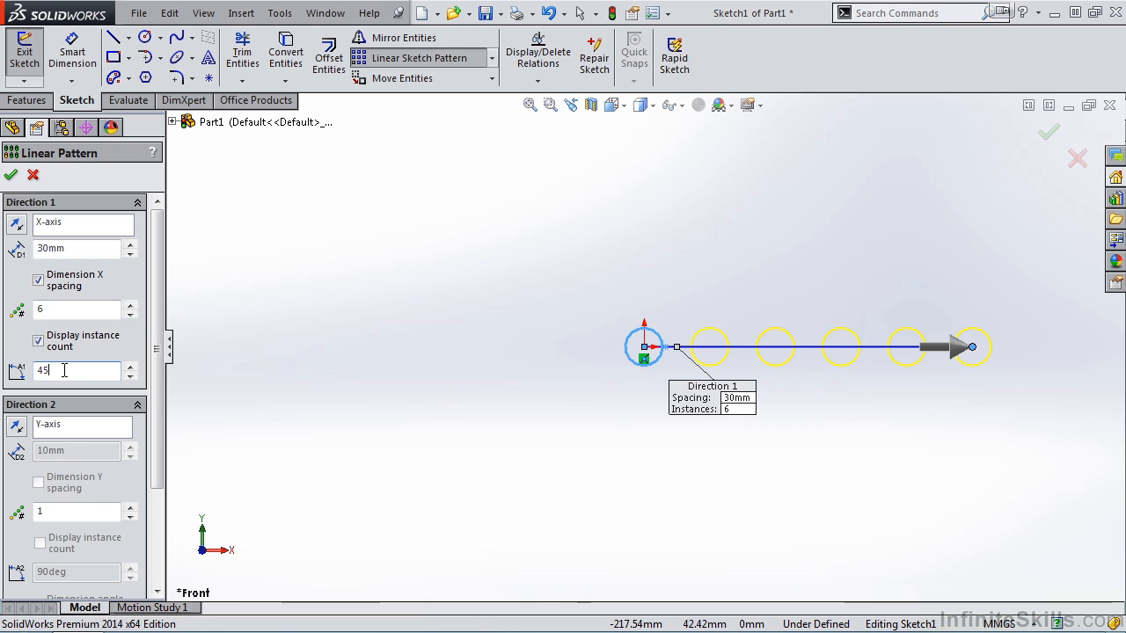
type("5")
Step: Turn off the displayed instance count for Direction 1 and set its angle to 0 degrees
left_click(79, 350)
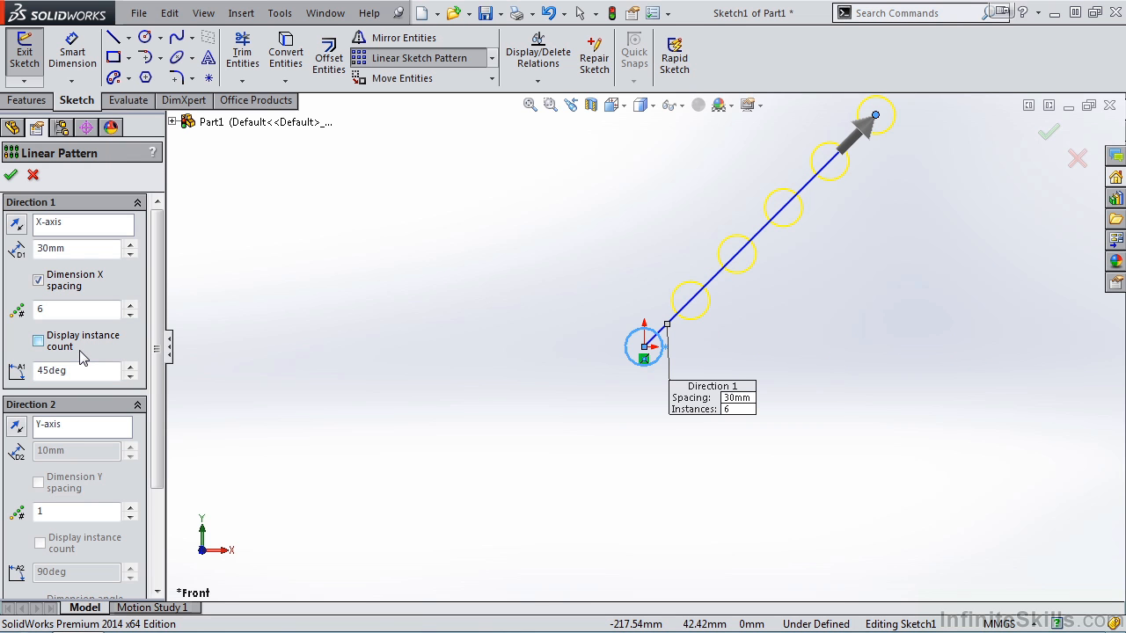
left_click_drag(84, 370, 30, 370)
type("0")
Step: Extend the pattern along the Y-axis in Direction 2 with 6 instances at 30 mm spacing
left_click_drag(153, 388, 139, 485)
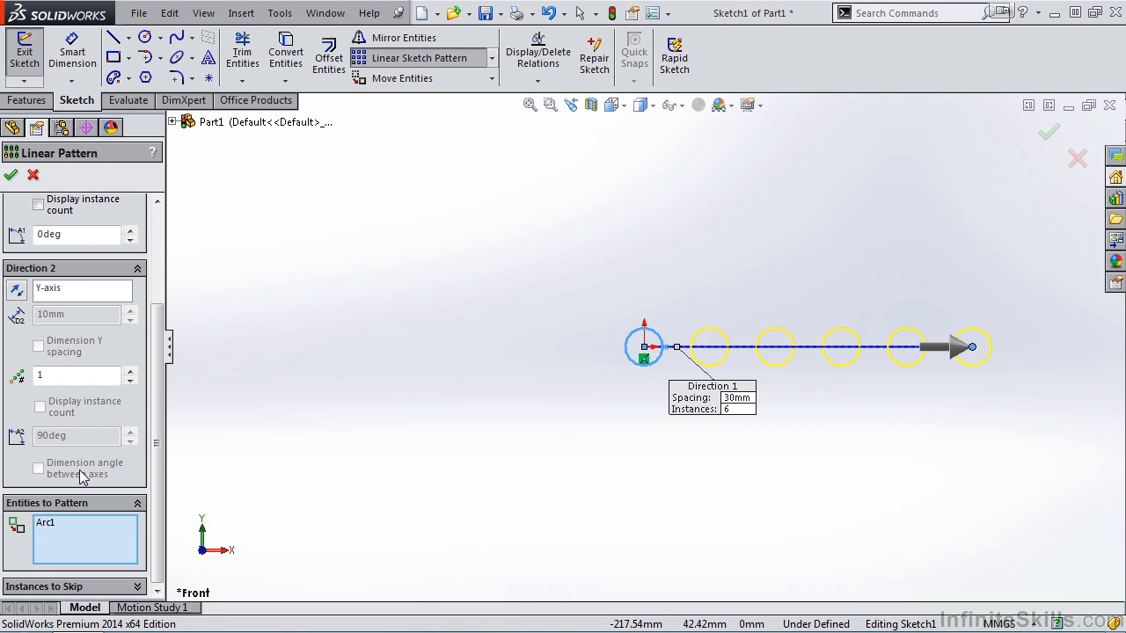
left_click(130, 372)
left_click(130, 372)
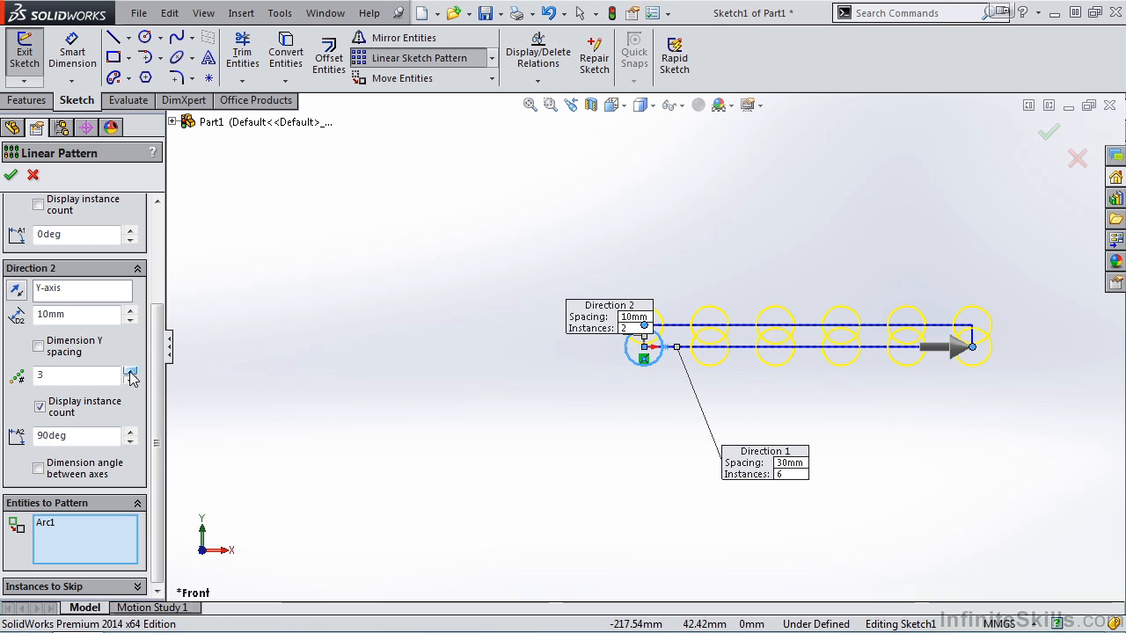
left_click(130, 372)
left_click(130, 372)
left_click(130, 372)
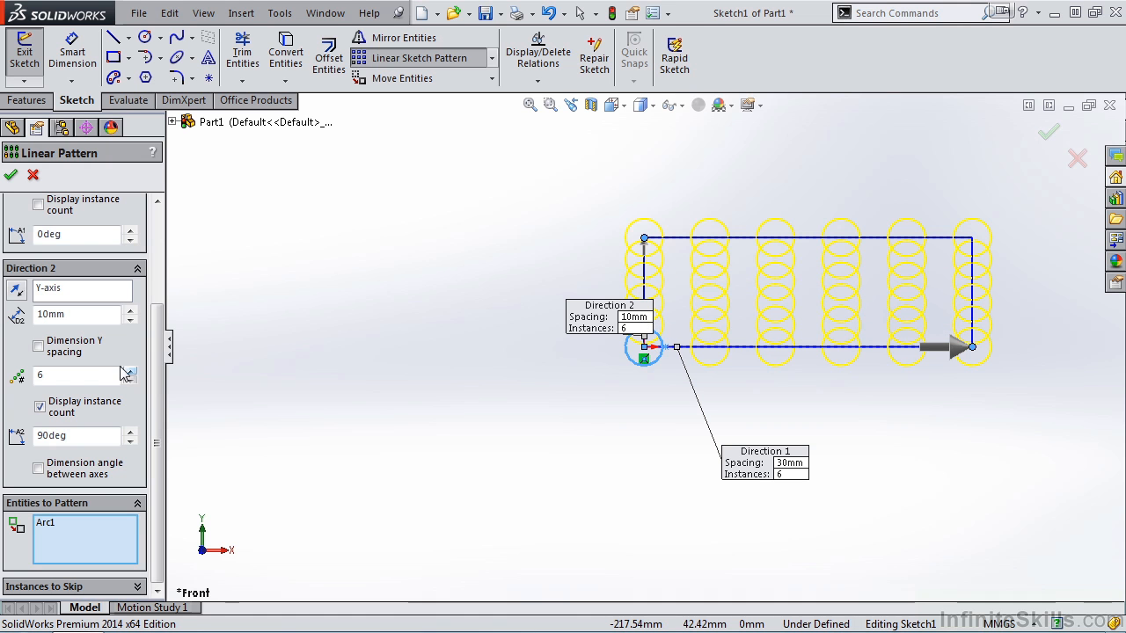
left_click(129, 313)
left_click(129, 313)
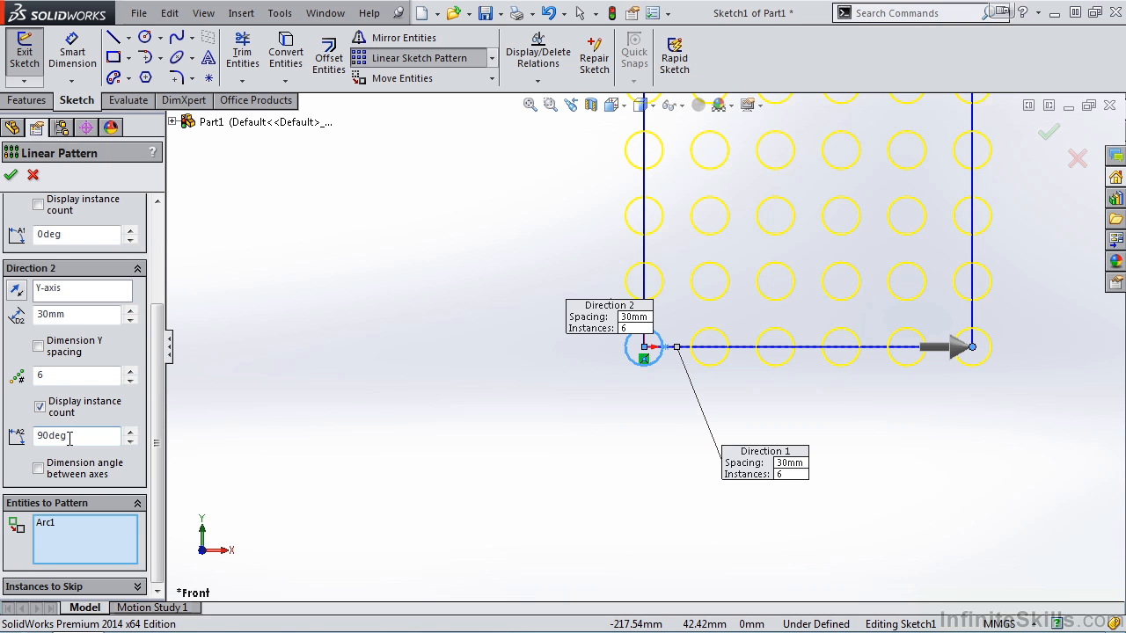
Step: Enable dimensions for the Y spacing and for the angle between the pattern axes
left_click(39, 347)
left_click(39, 468)
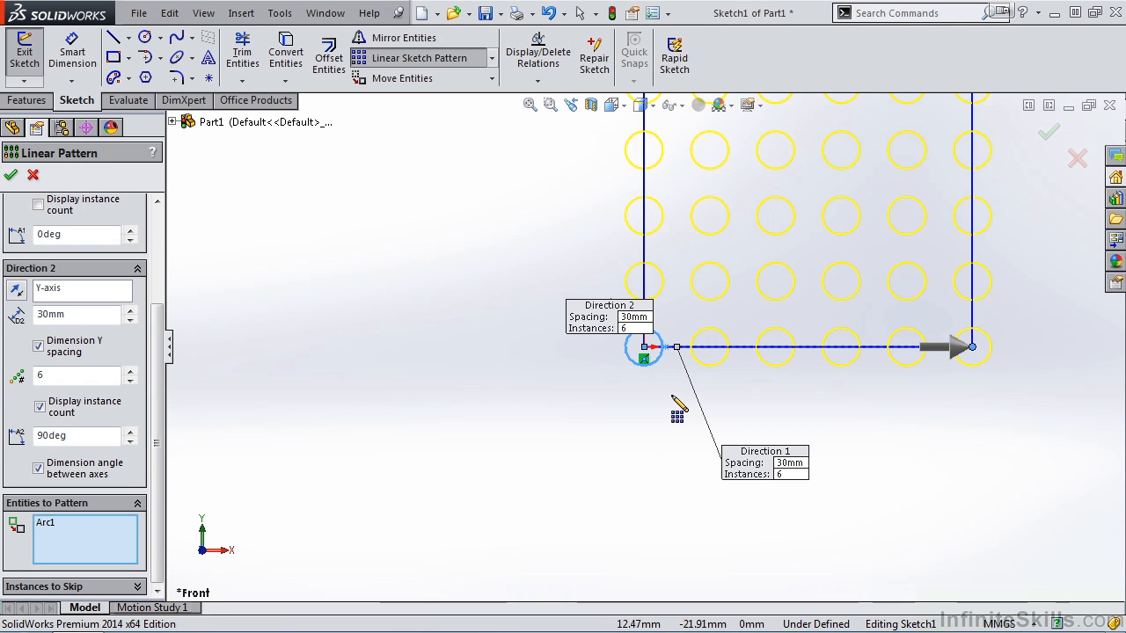
key("f")
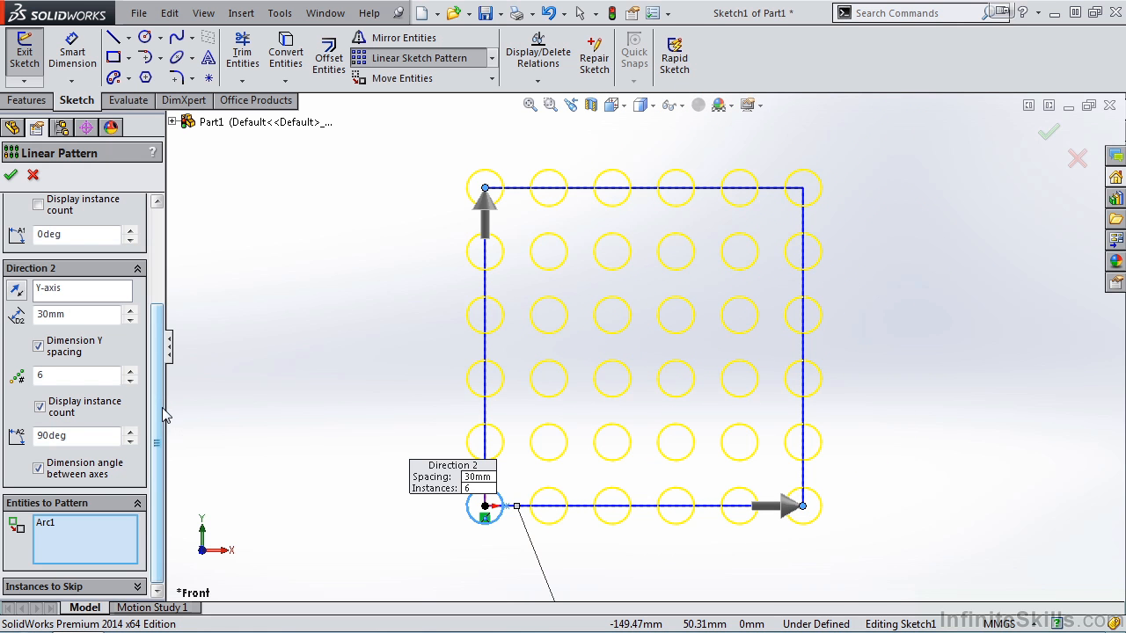
Step: Skip pattern instances (5,3) and (3,4), and restore both to the pattern
left_click(138, 587)
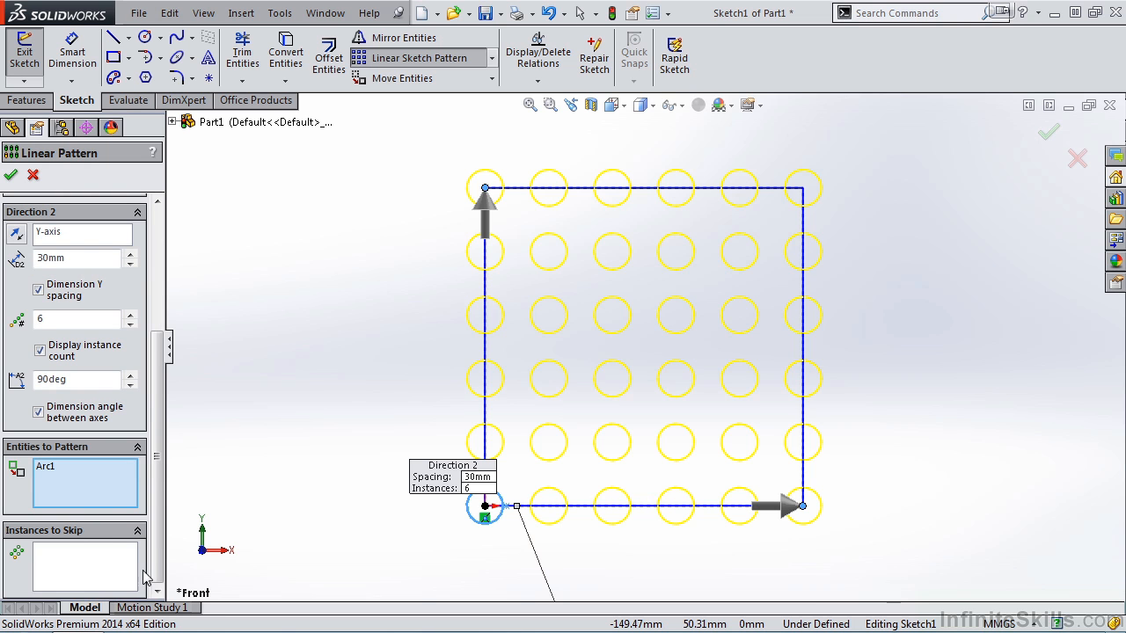
left_click(90, 563)
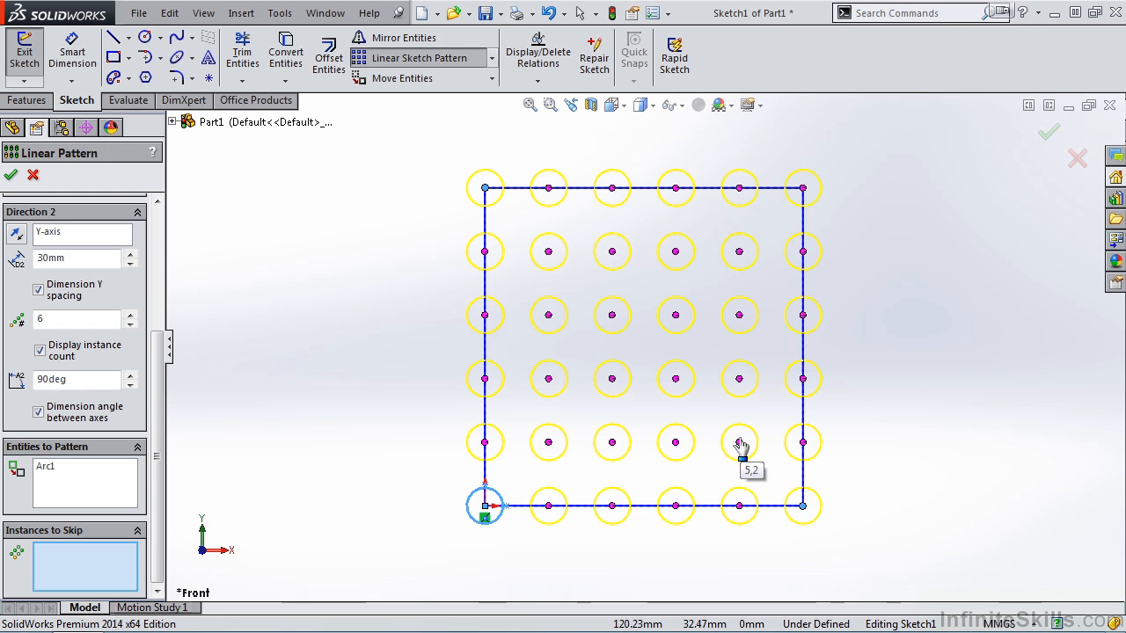
left_click(739, 379)
left_click(614, 317)
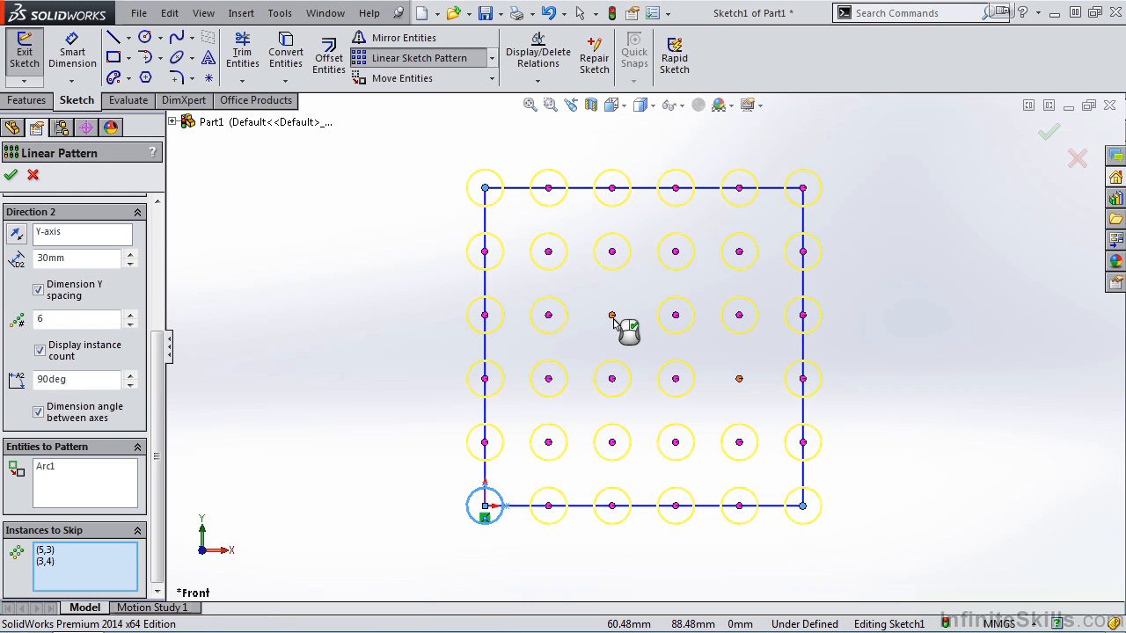
left_click(739, 379)
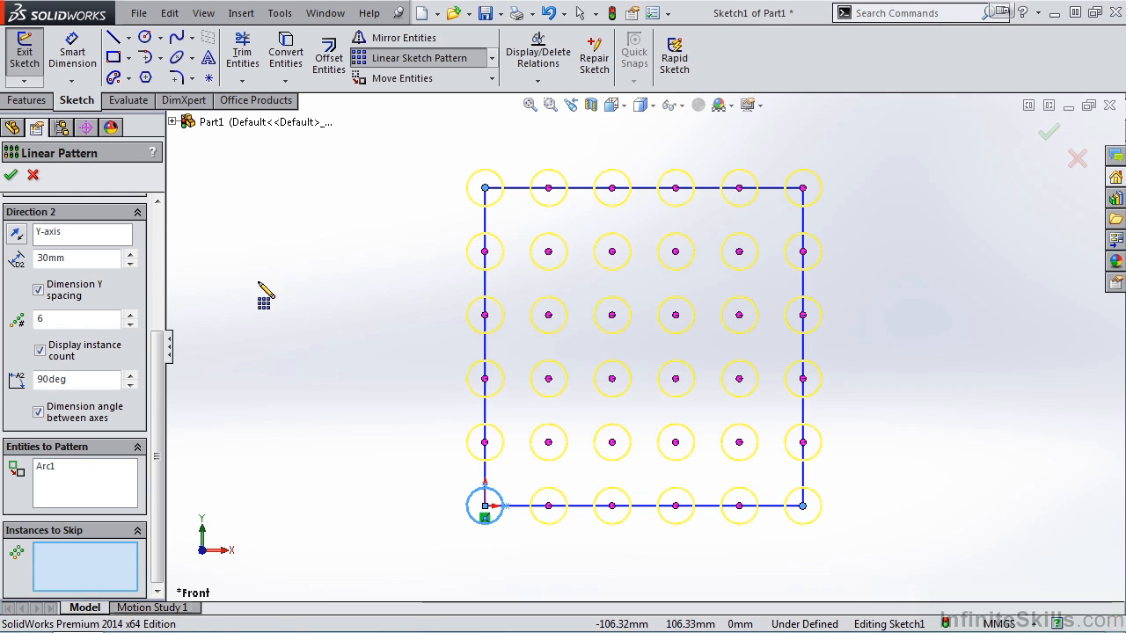
Step: Reduce Direction 2 to 1 instance and accept the linear sketch pattern
left_click_drag(165, 362, 164, 337)
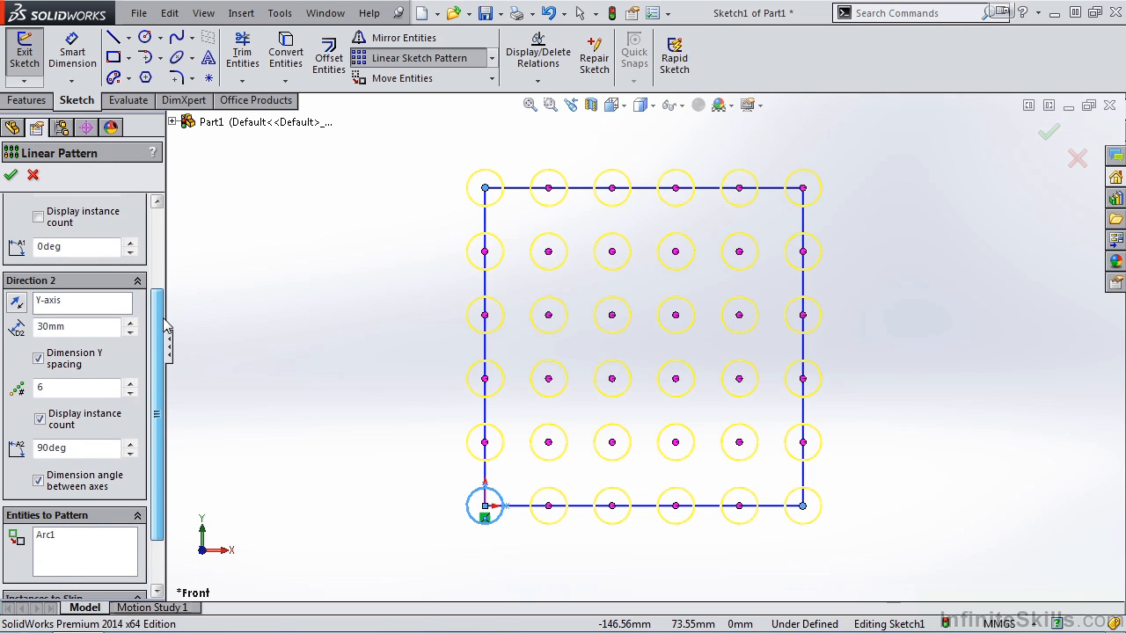
left_click(130, 393)
left_click(131, 394)
left_click(130, 393)
left_click(131, 393)
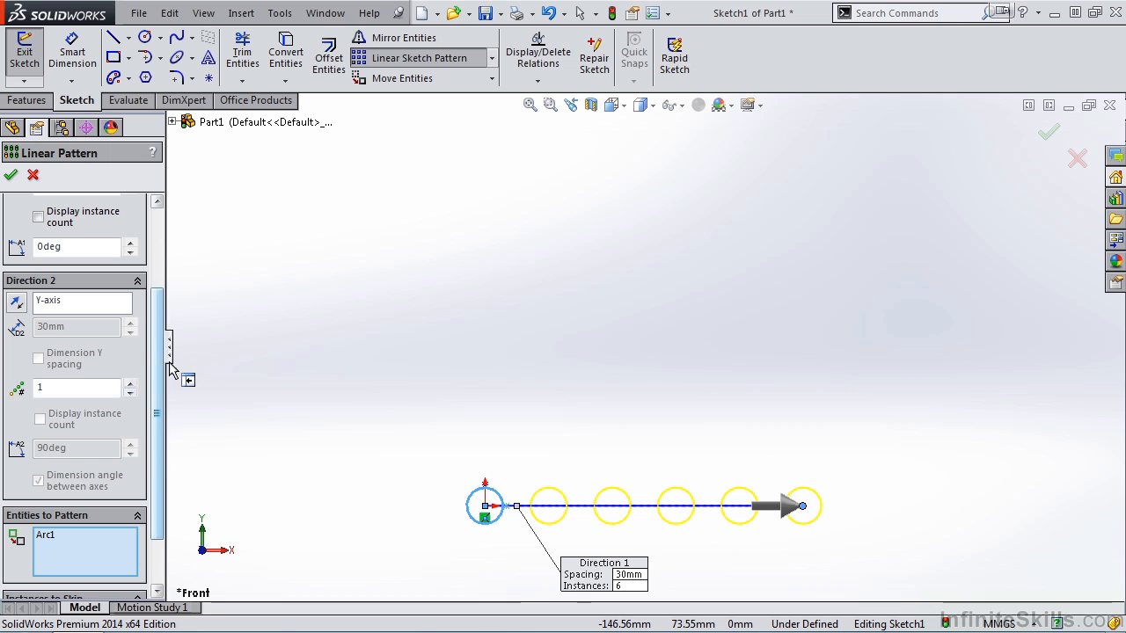
left_click(11, 176)
Step: Start a circular sketch pattern about the origin and add the five copied circles to the entities to pattern
scroll(384, 546, "up", 4)
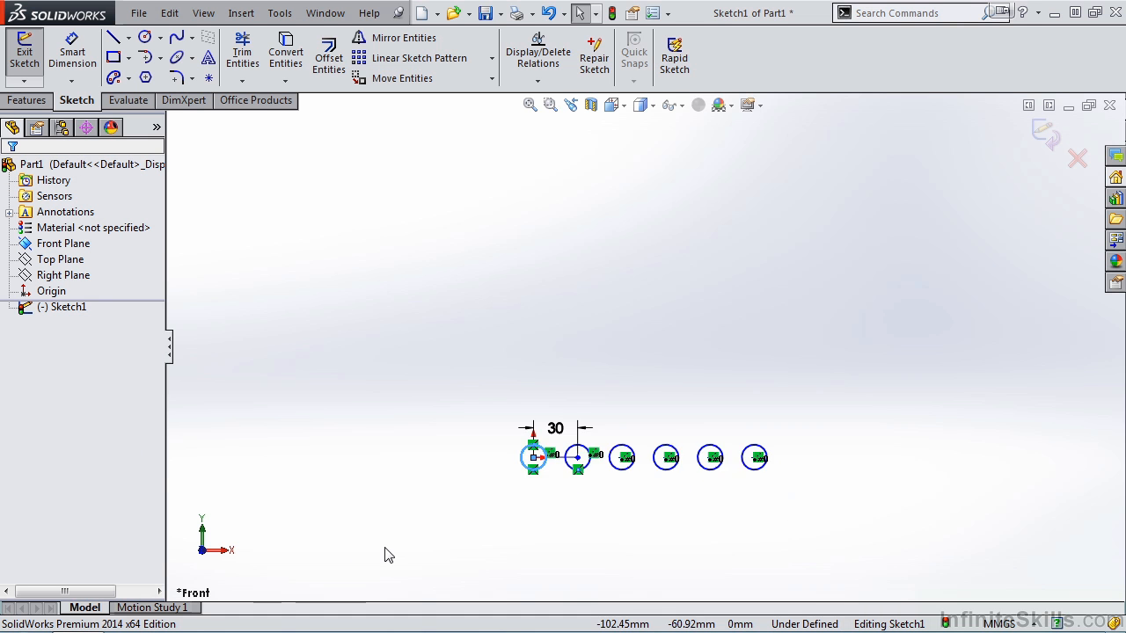
scroll(448, 477, "down", 3)
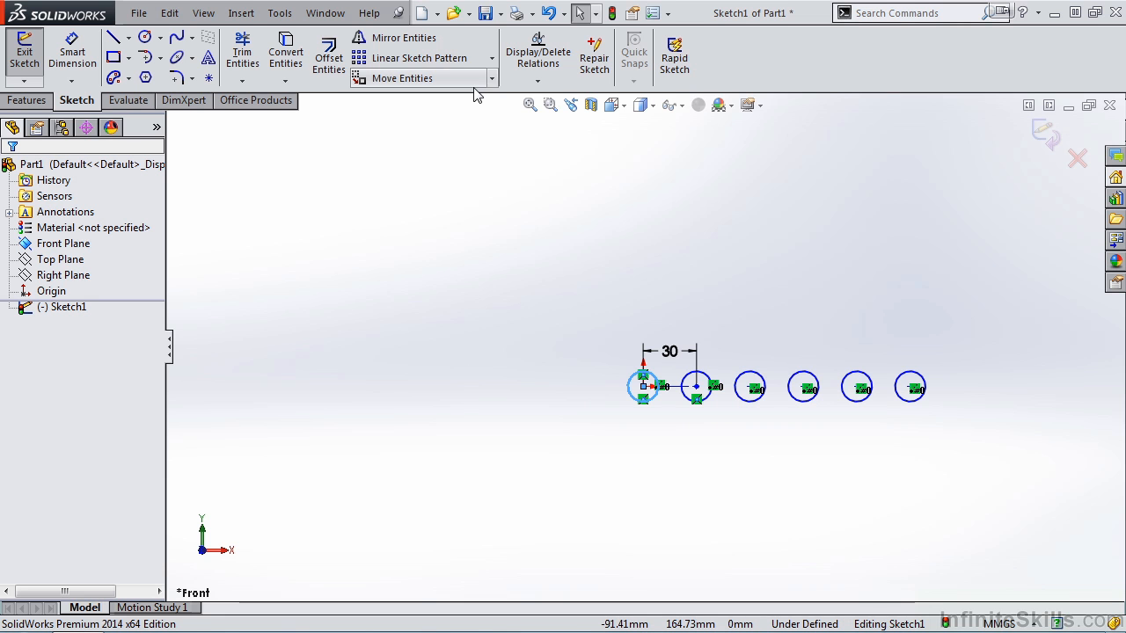
left_click(492, 60)
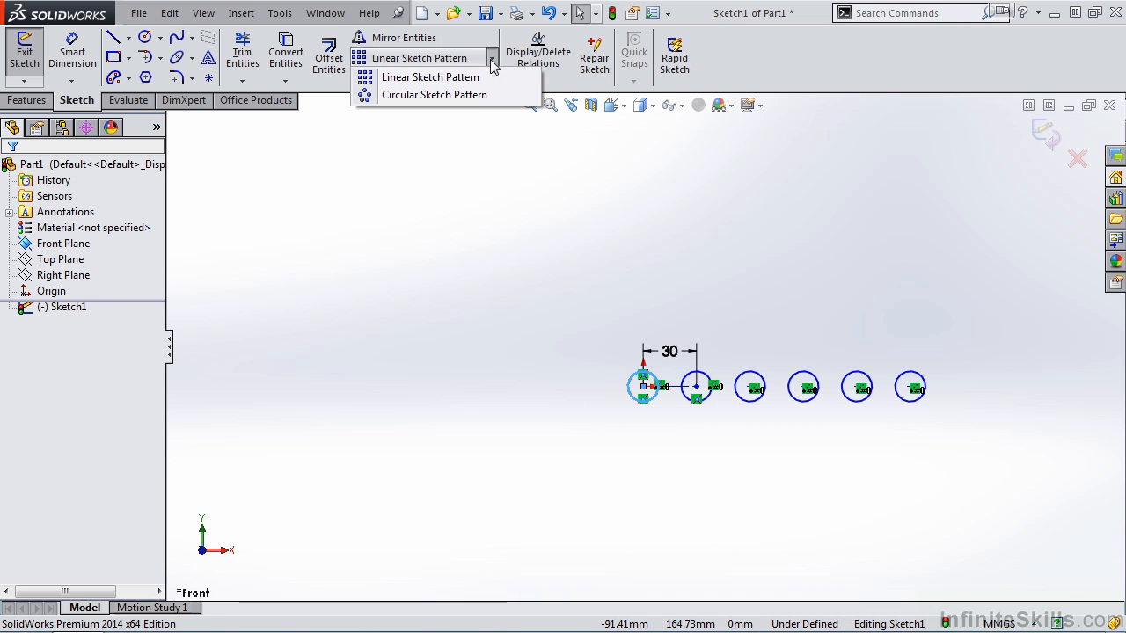
left_click(431, 94)
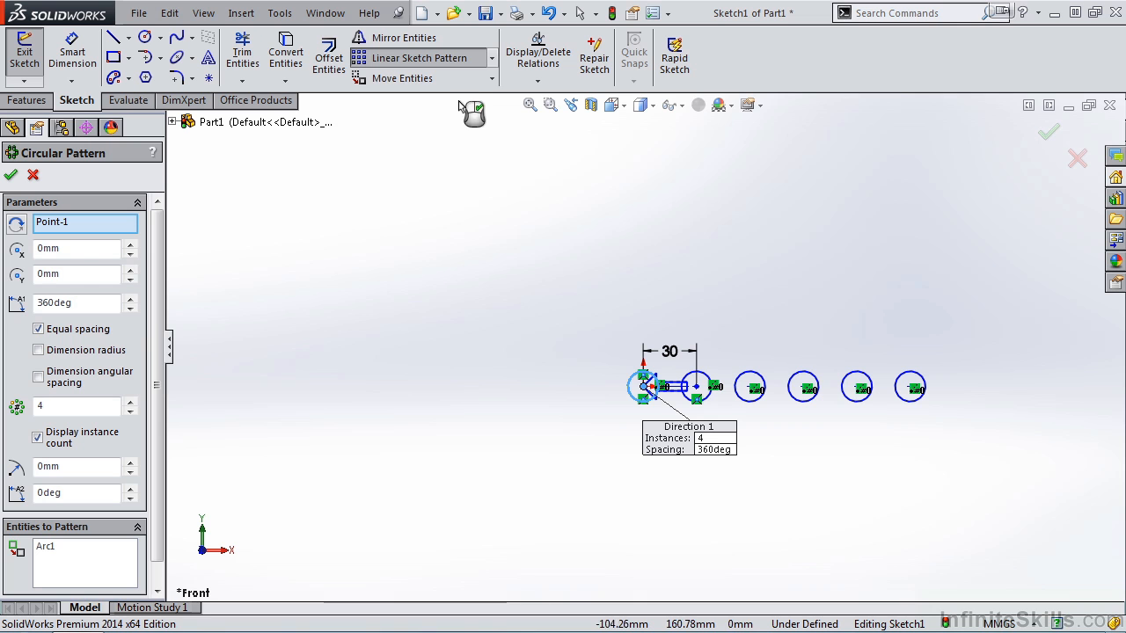
left_click_drag(162, 269, 161, 292)
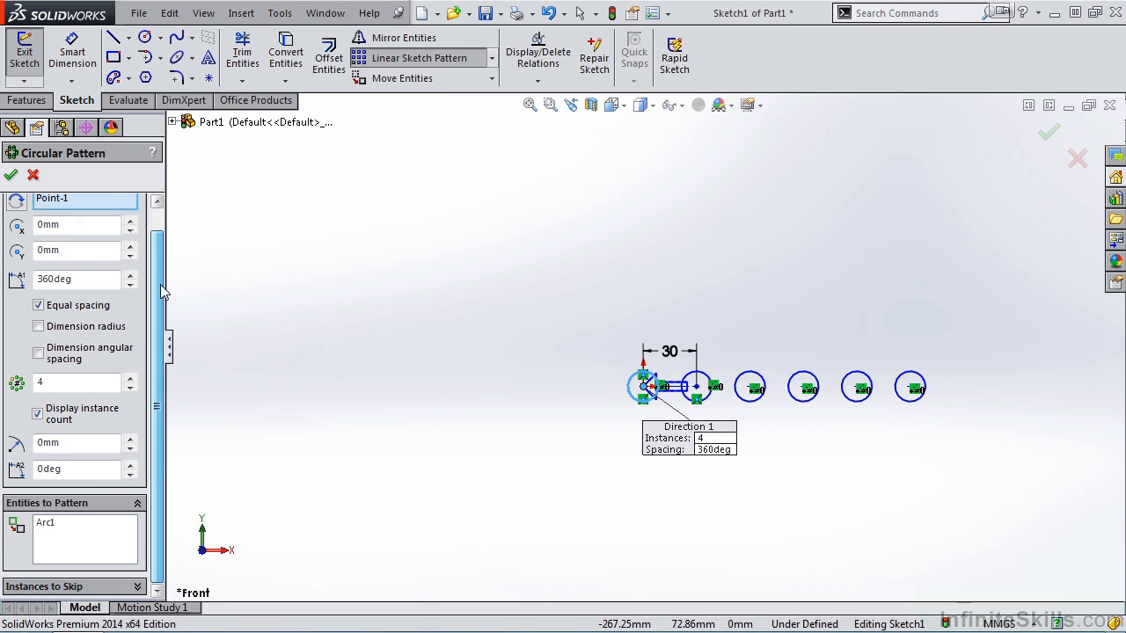
left_click(98, 538)
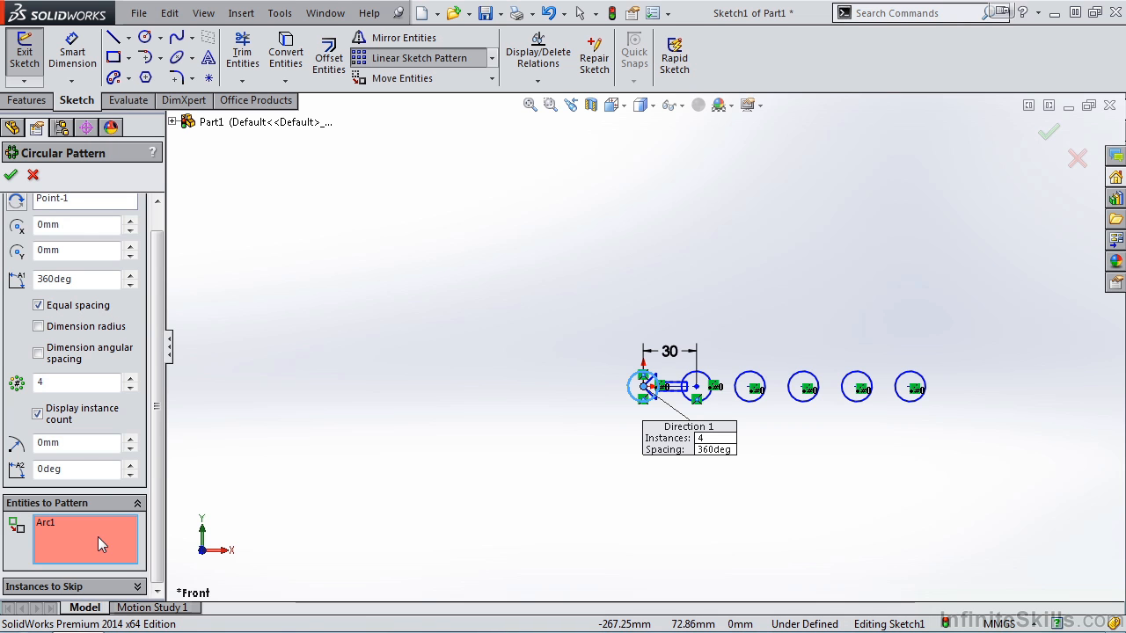
left_click(711, 384)
left_click(739, 377)
left_click(804, 384)
left_click(858, 387)
left_click(901, 385)
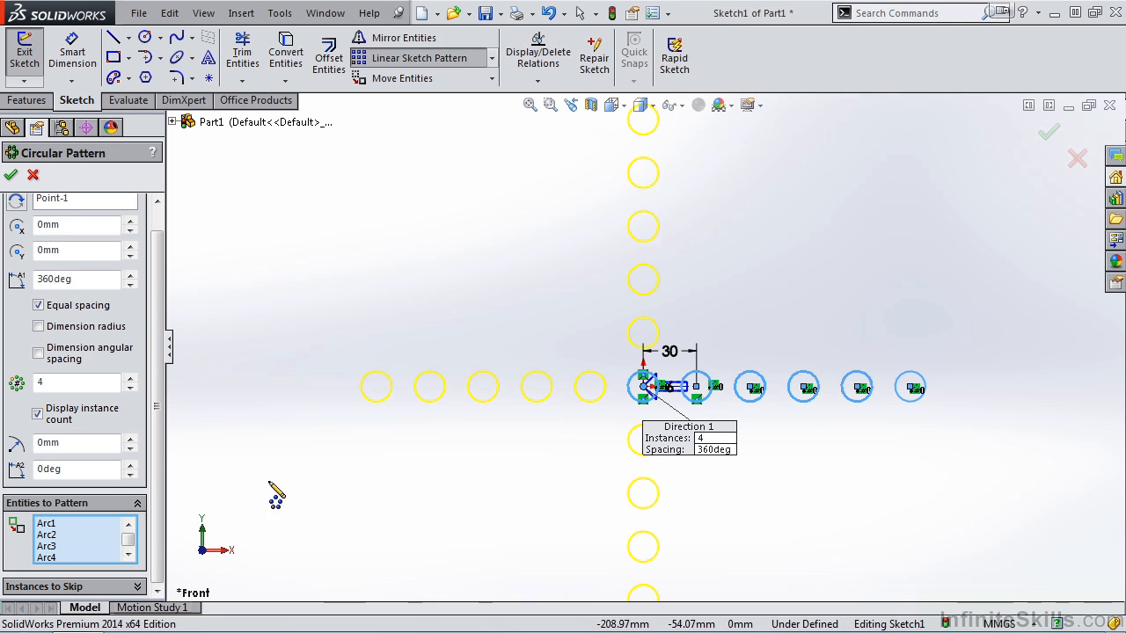
Step: Turn off equal spacing for the circular pattern and set the angle between instances to 30 degrees
left_click_drag(162, 407, 159, 352)
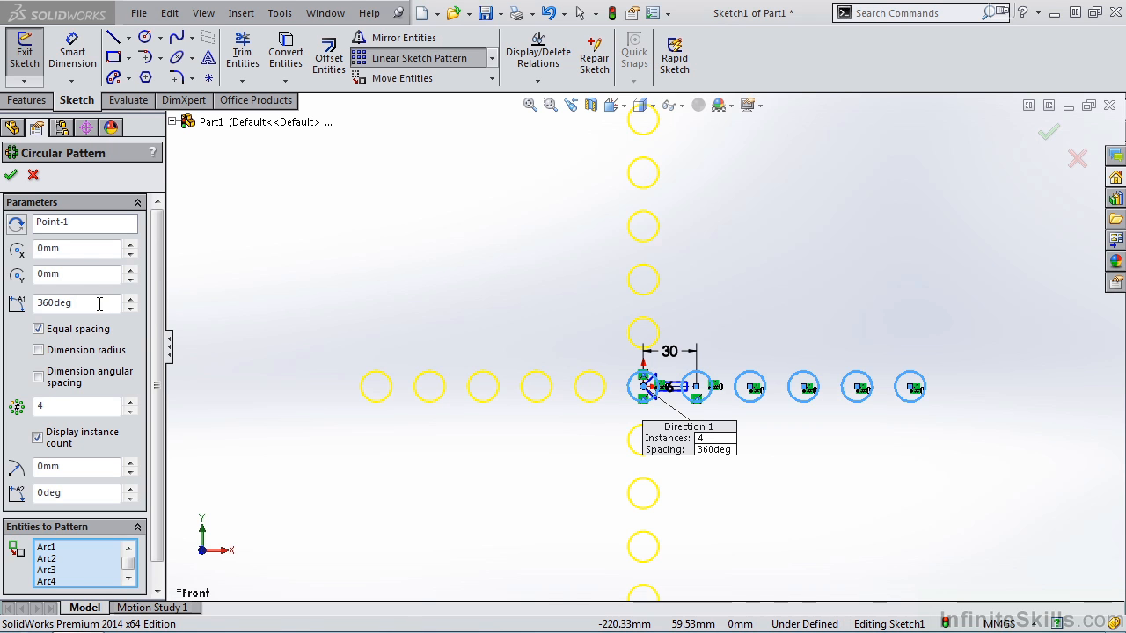
left_click(39, 330)
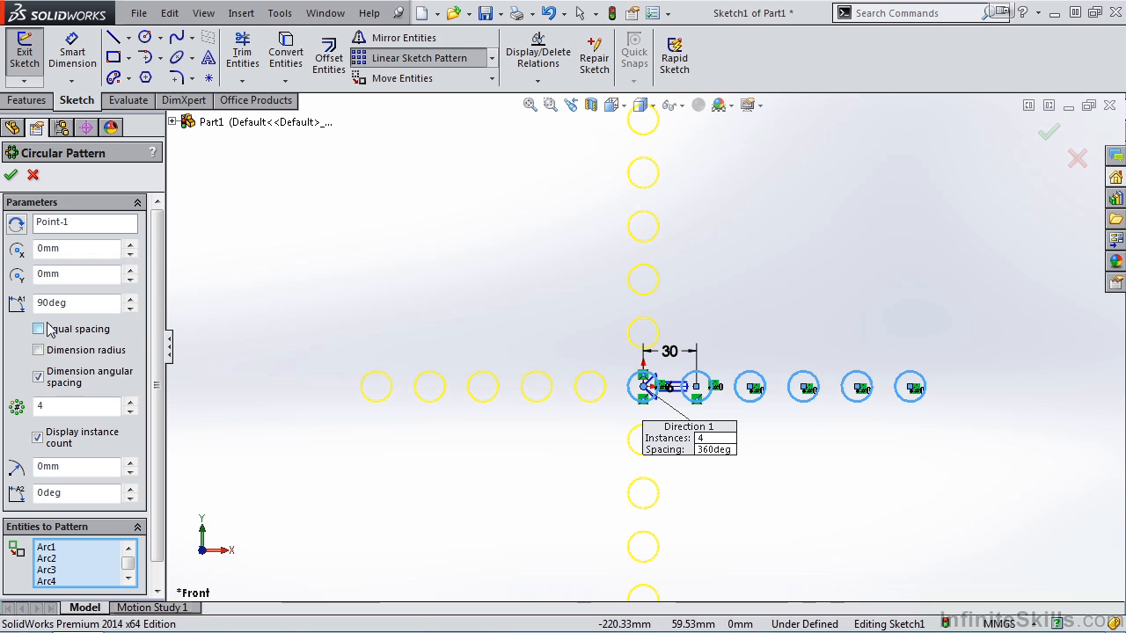
double_click(81, 302)
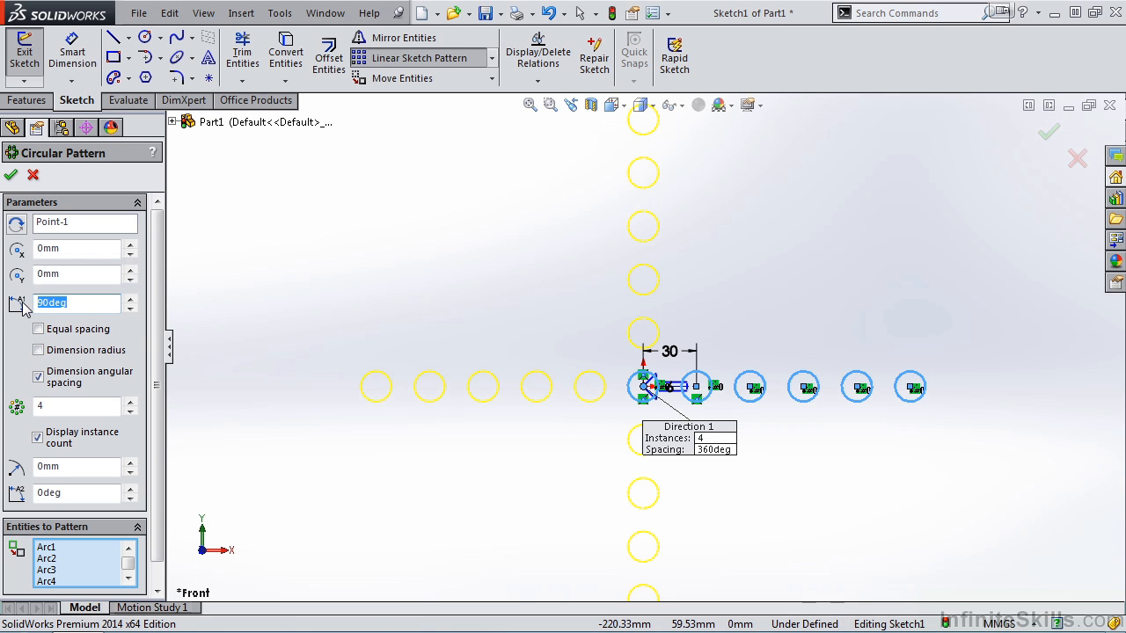
type("90")
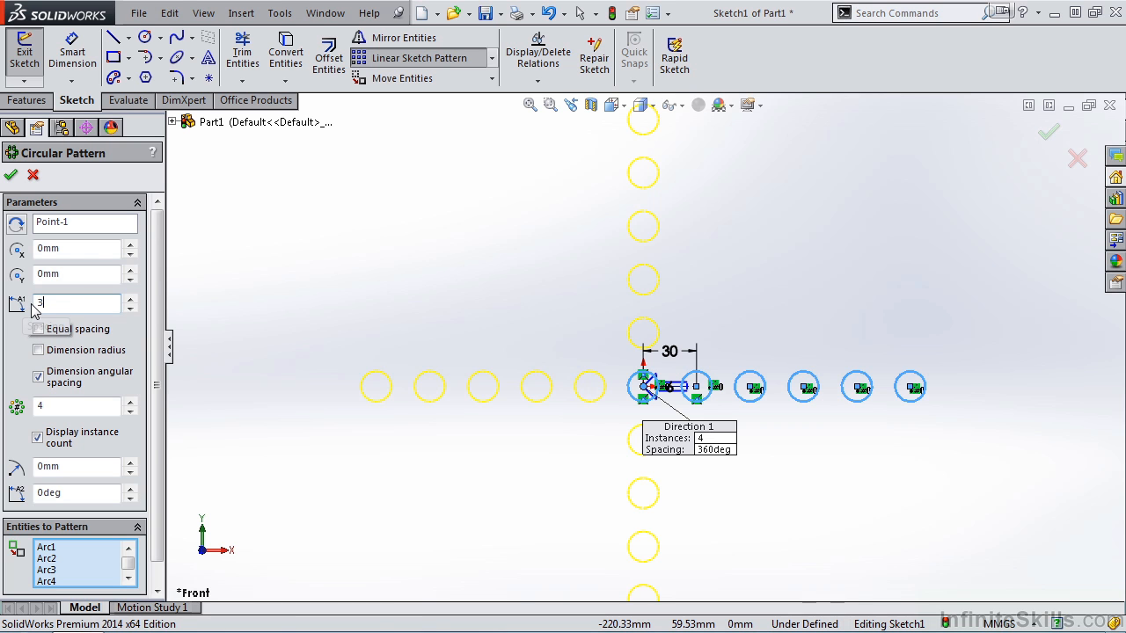
Step: Turn equal spacing back on and set the circular pattern's total angle to 360 degrees
left_click(38, 329)
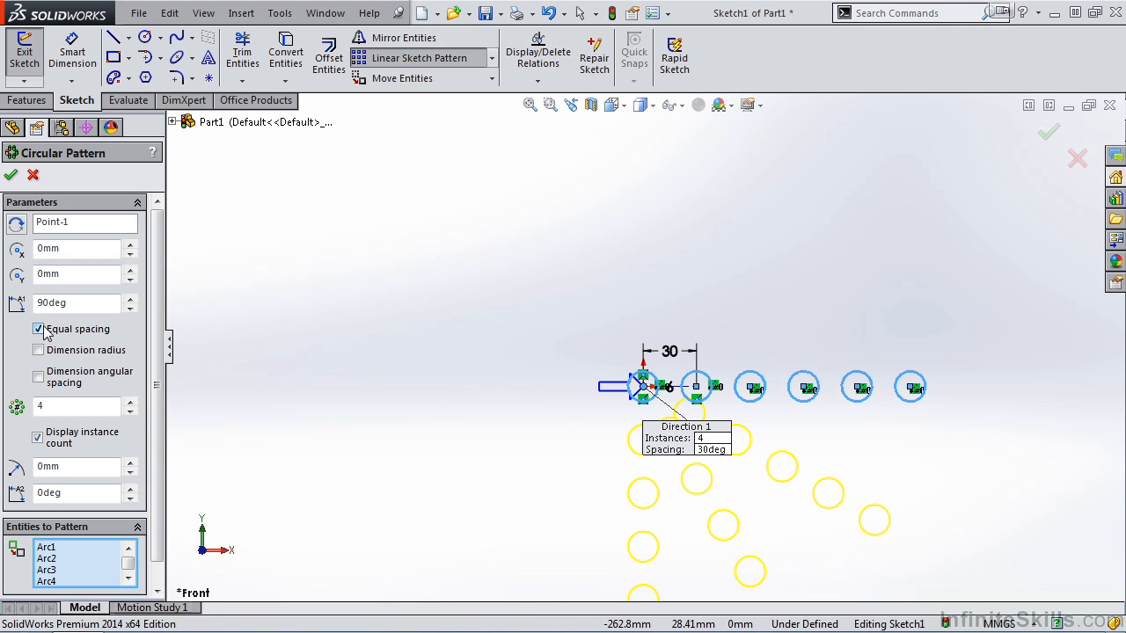
double_click(78, 303)
type("360")
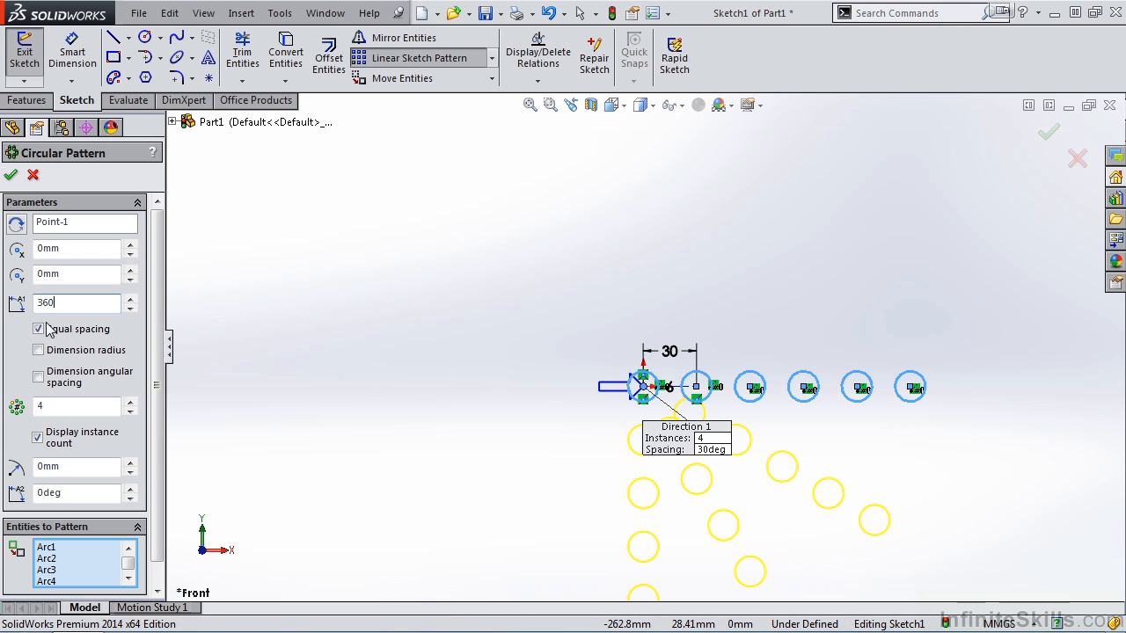
key("Return")
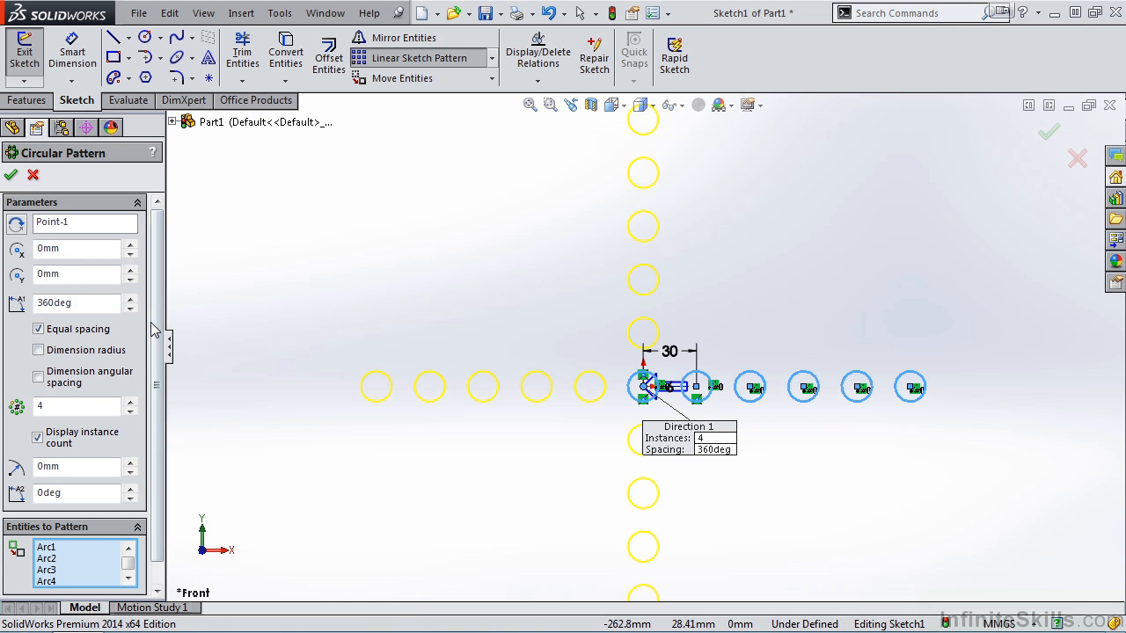
Step: Enable the radius and angular spacing dimensions and increase the circular pattern to 8 instances
scroll(160, 335, "down", 1)
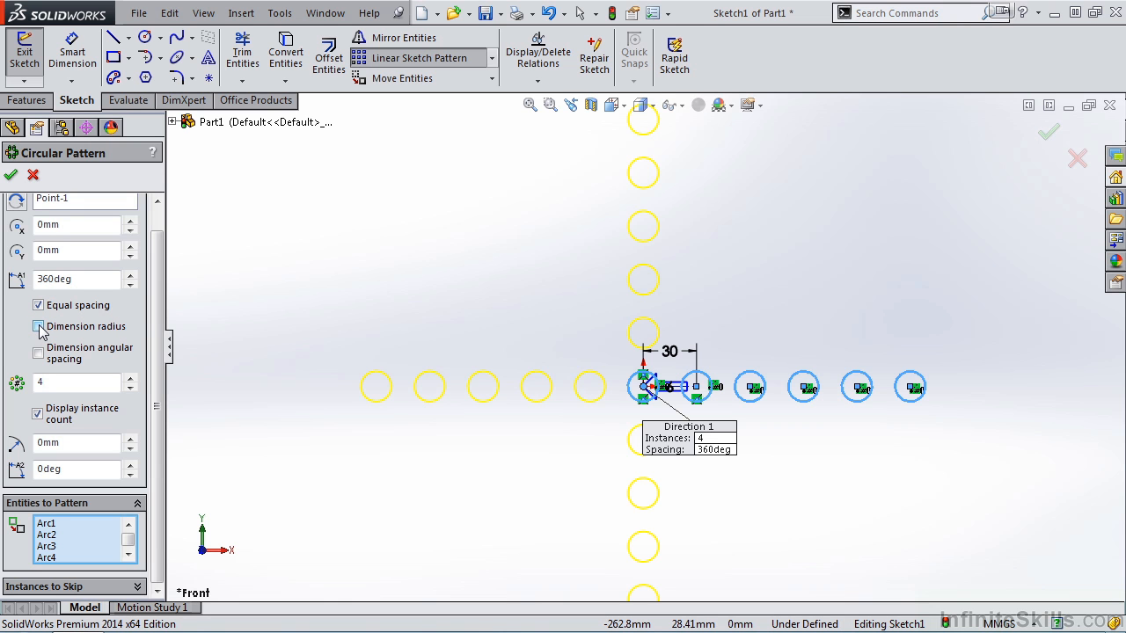
left_click(38, 352)
left_click(130, 381)
left_click(131, 381)
left_click(130, 381)
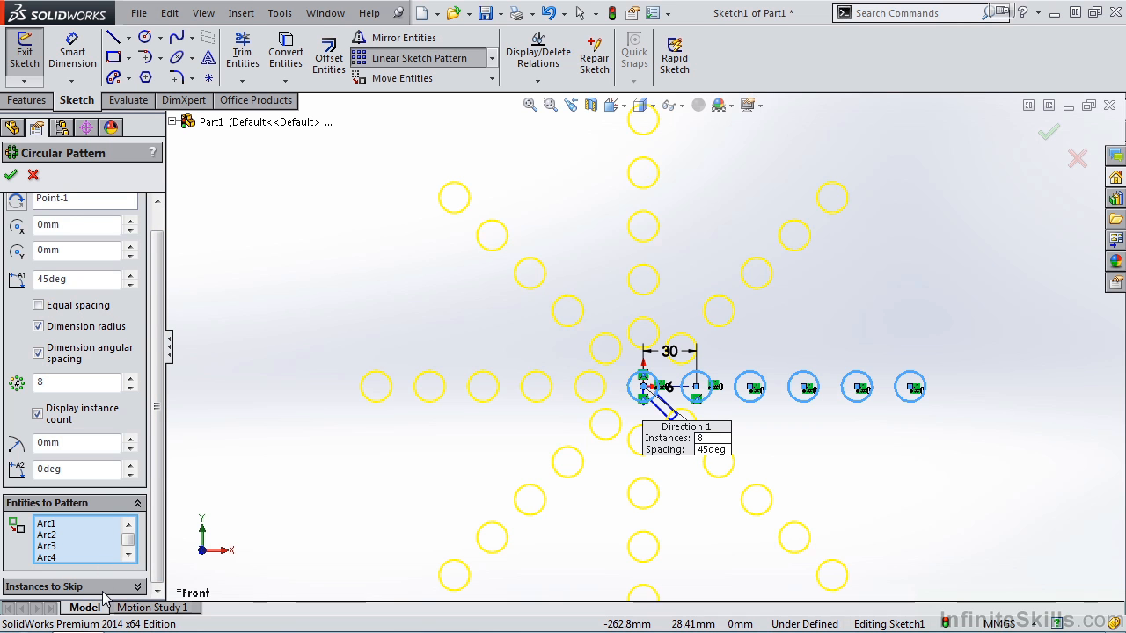
Step: Accept the circular sketch pattern and exit the sketch
key("f")
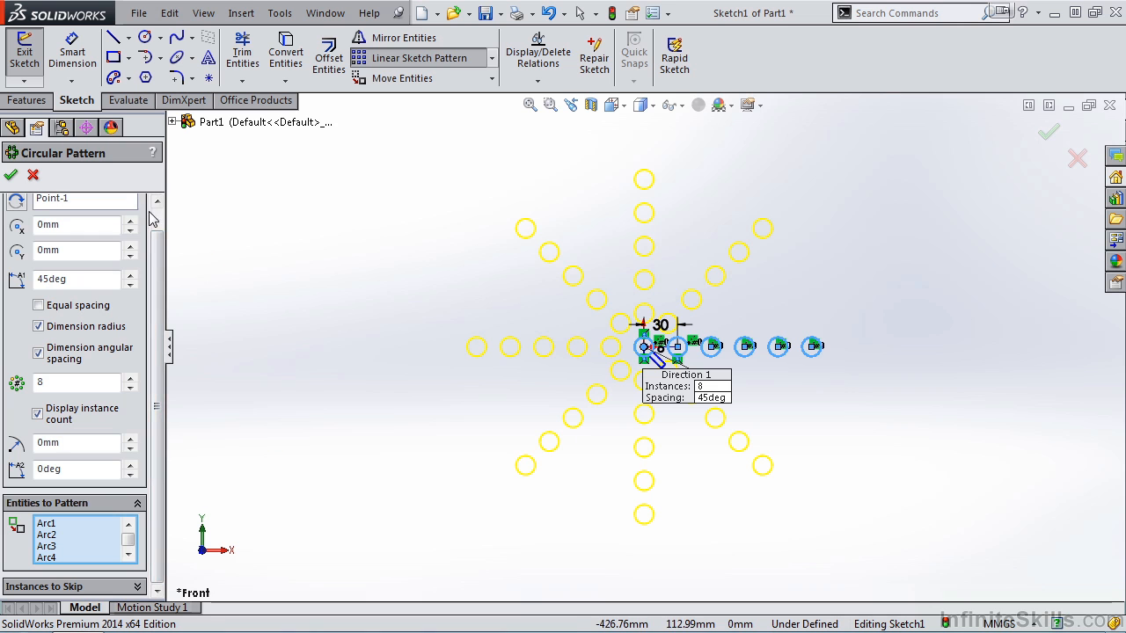
left_click(10, 174)
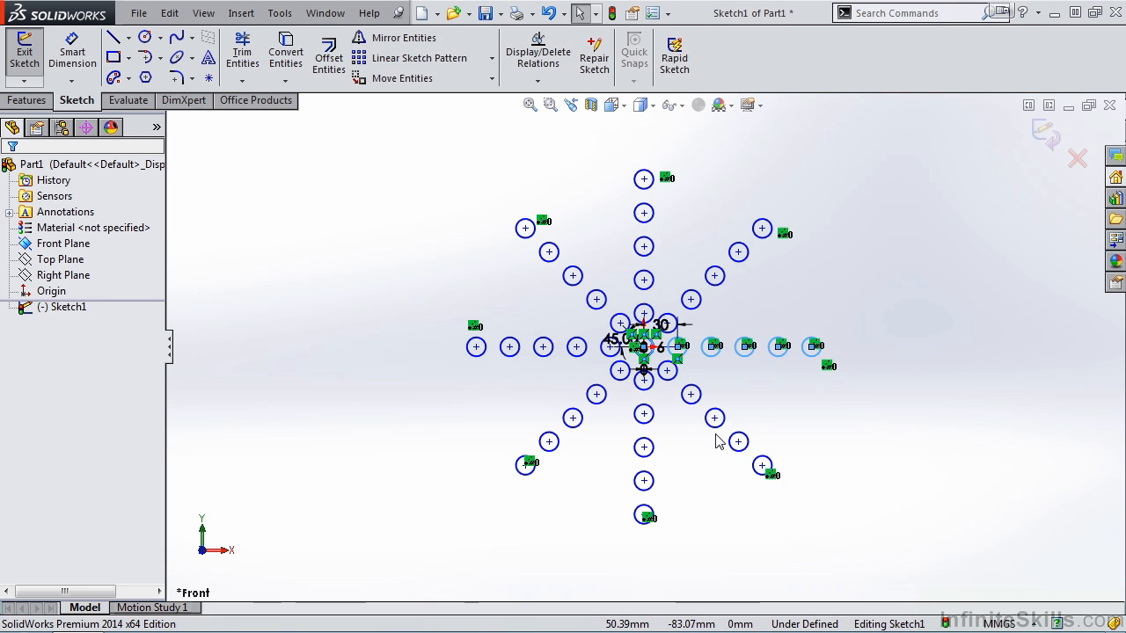
left_click(1041, 134)
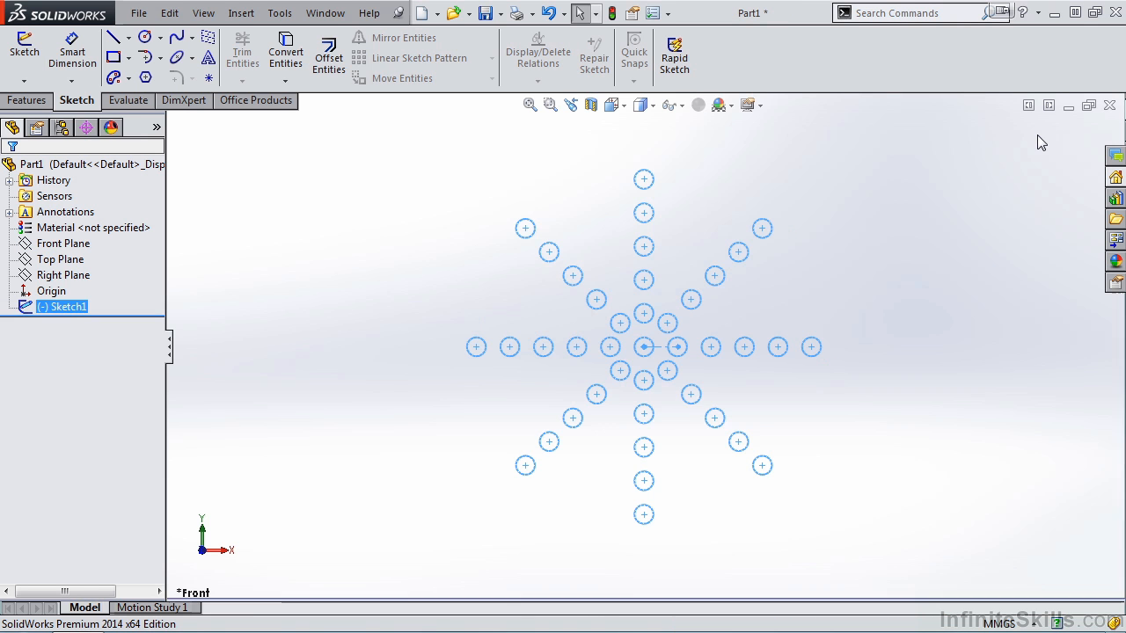